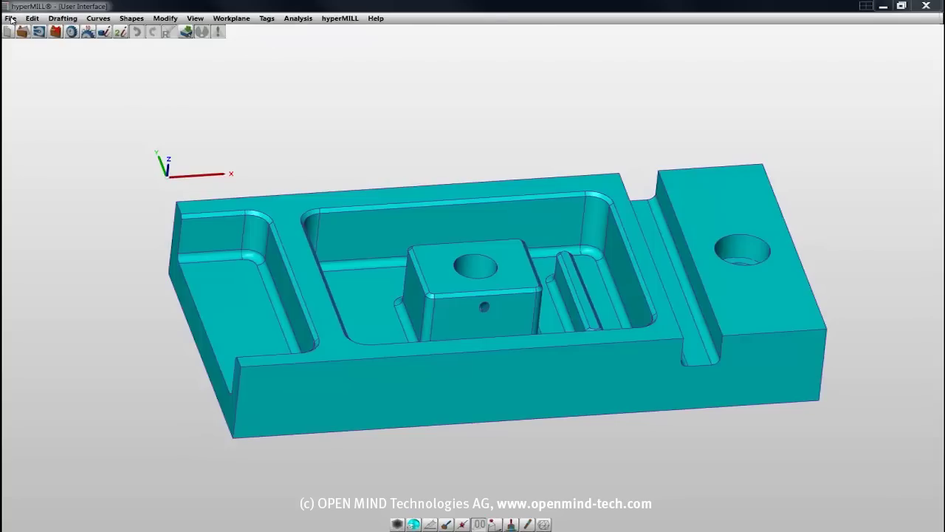
Open the view commands menu and dismiss it without choosing a command.
left_click(195, 18)
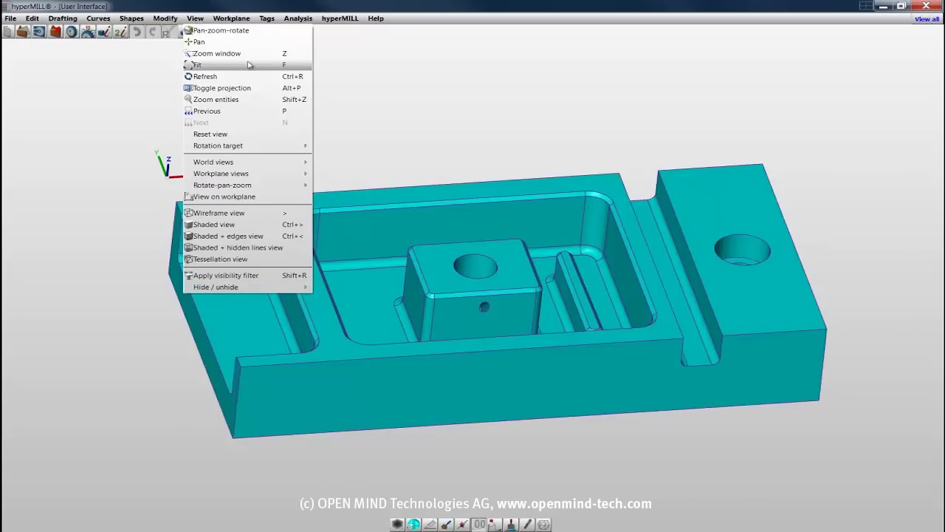
mouse_move(299, 146)
mouse_move(302, 162)
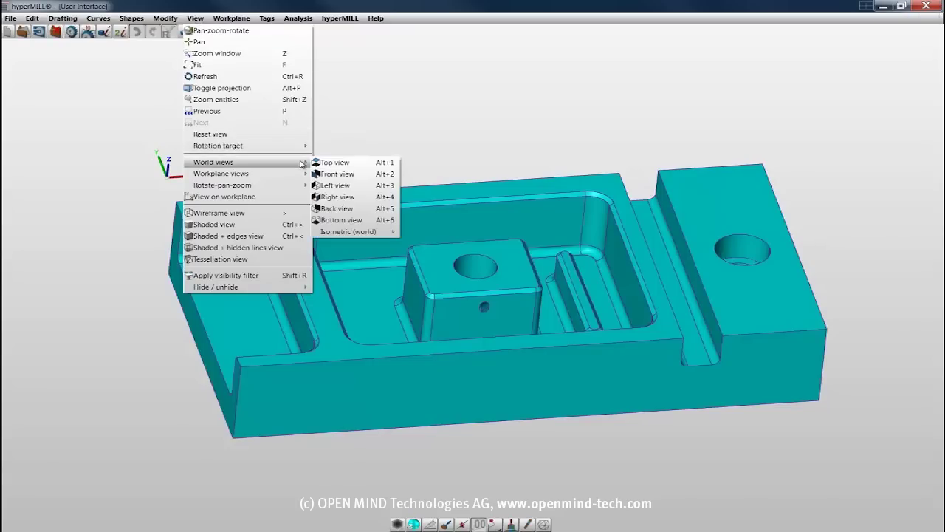
left_click(371, 145)
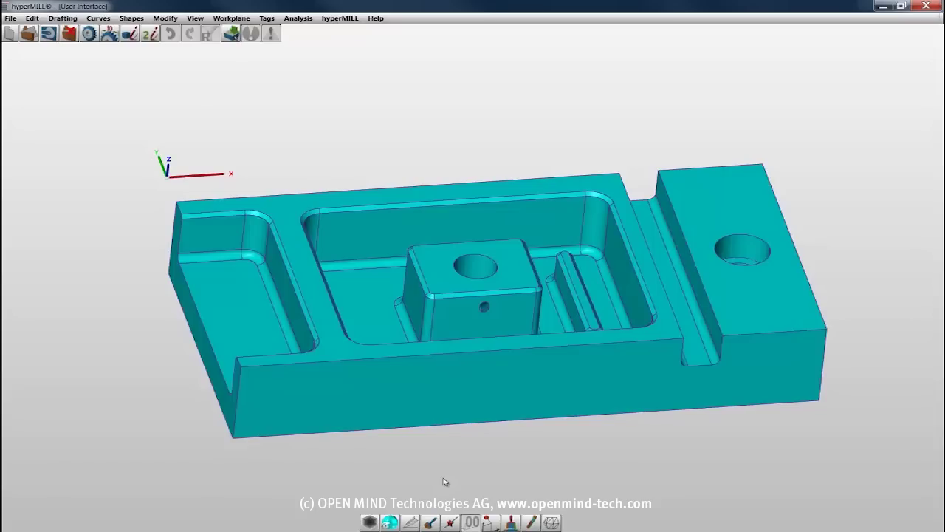
Show the CAD tools, hyperMILL tools and Tab tools panels, then close CAD tools and hyperMILL tools.
right_click(527, 23)
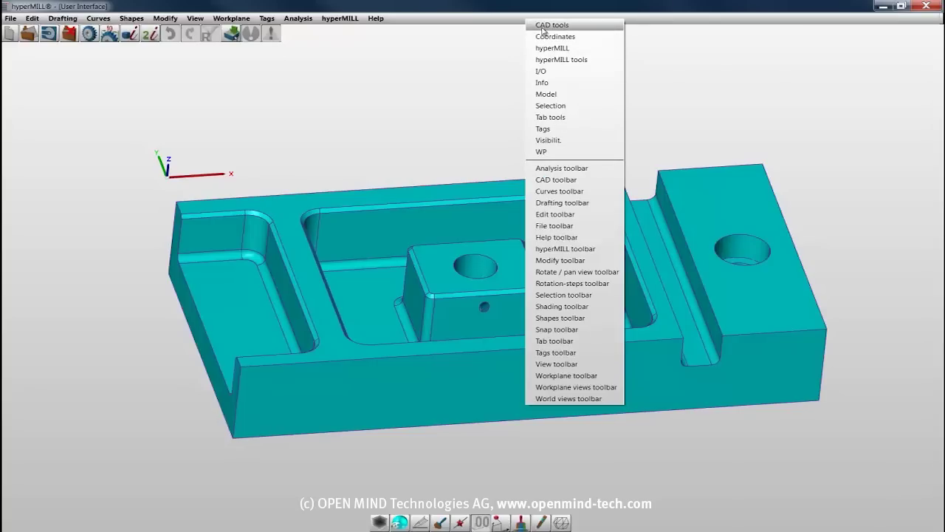
left_click(588, 25)
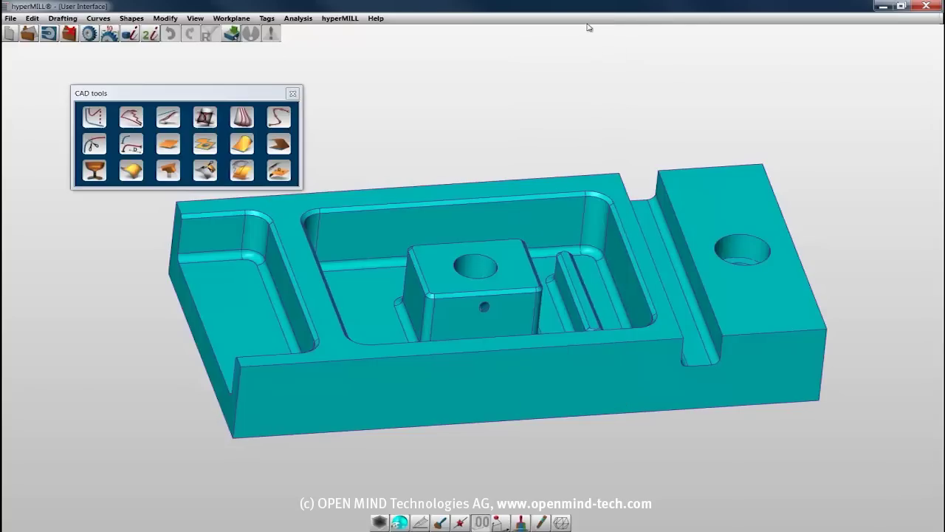
right_click(589, 25)
left_click(601, 56)
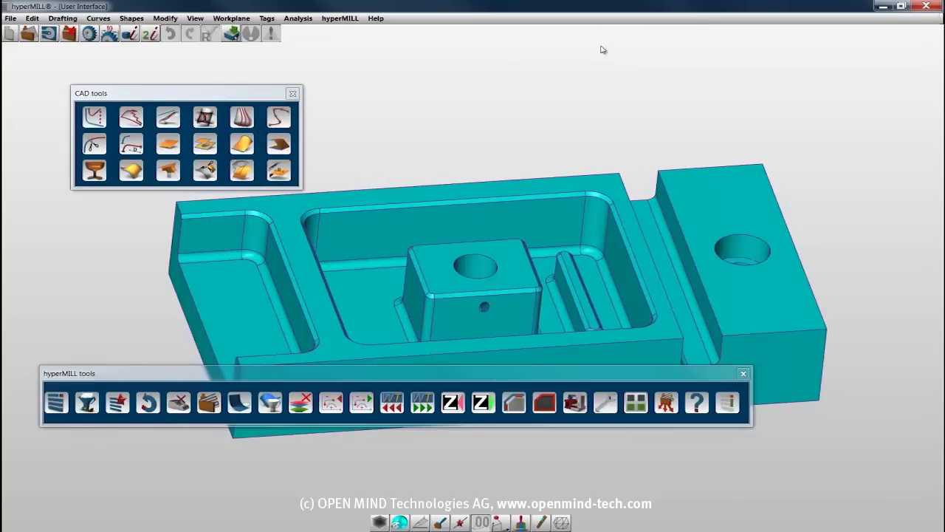
right_click(601, 19)
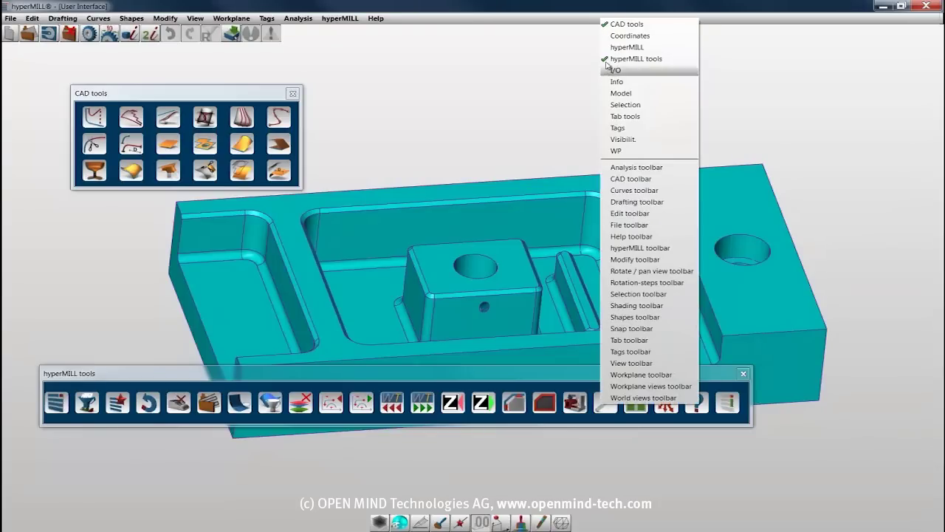
left_click(618, 116)
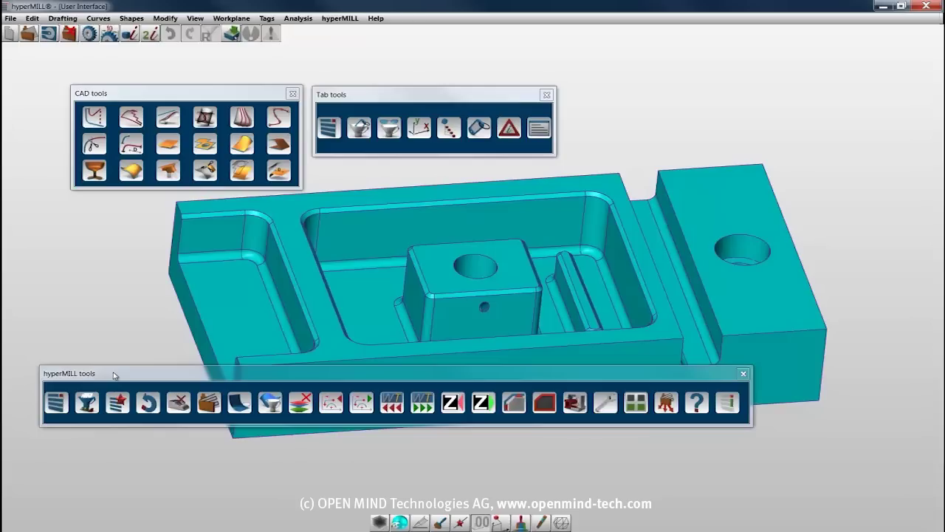
left_click(292, 94)
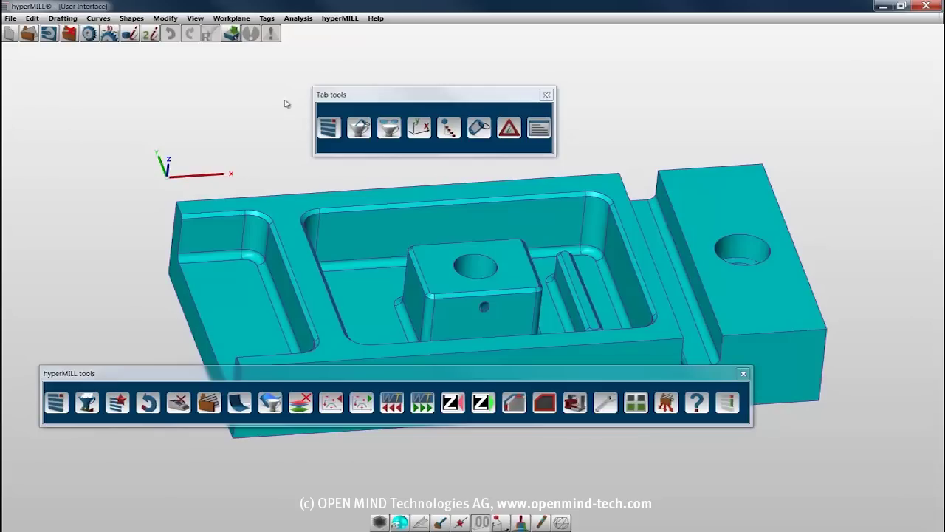
left_click(744, 373)
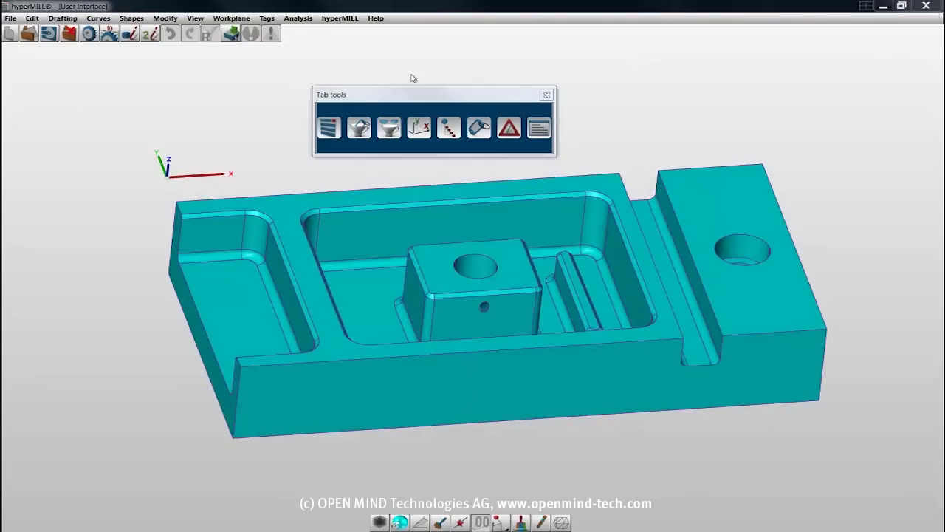
Open and close the hyperMILL browser, then show the I/O output, Tags and Model panels.
left_click(329, 128)
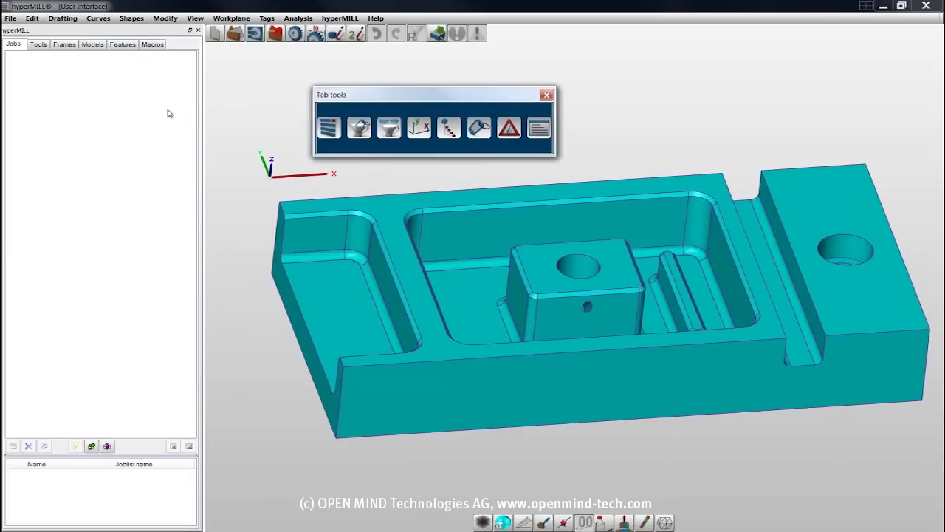
left_click(198, 29)
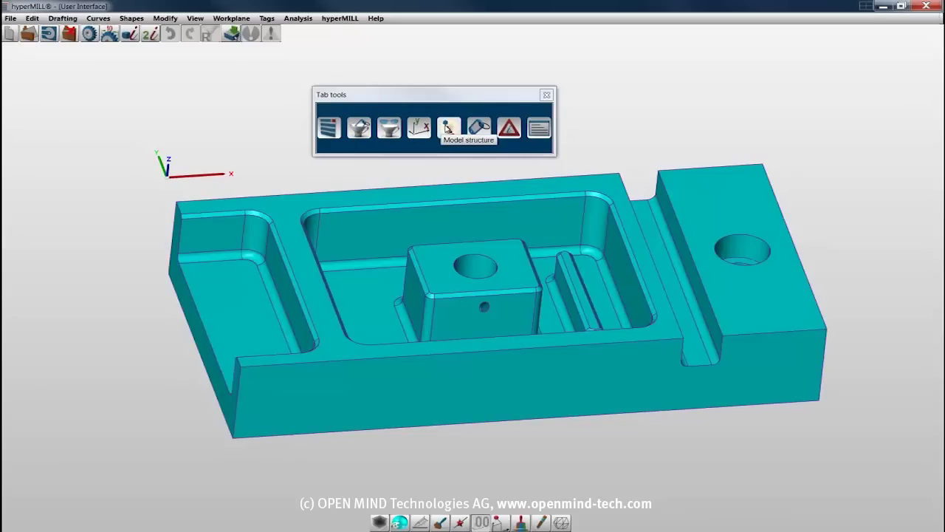
left_click(537, 131)
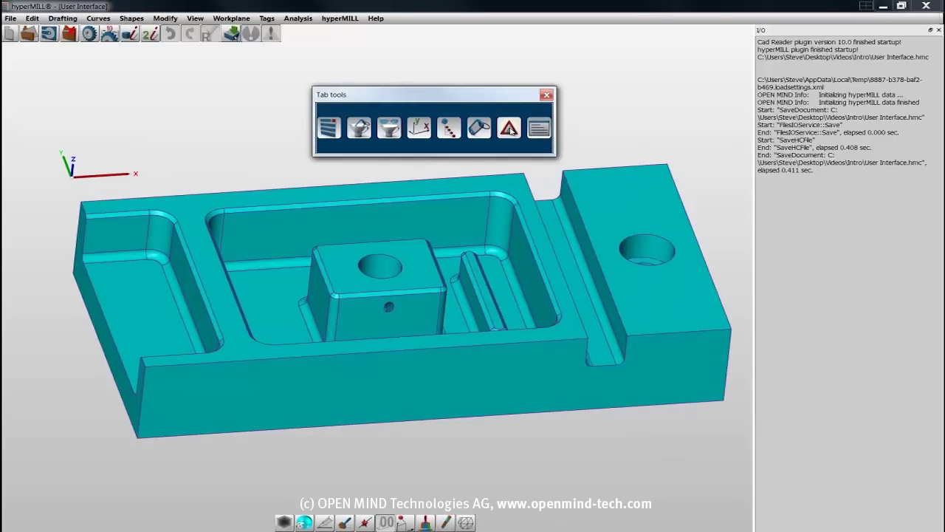
left_click(478, 130)
left_click(449, 130)
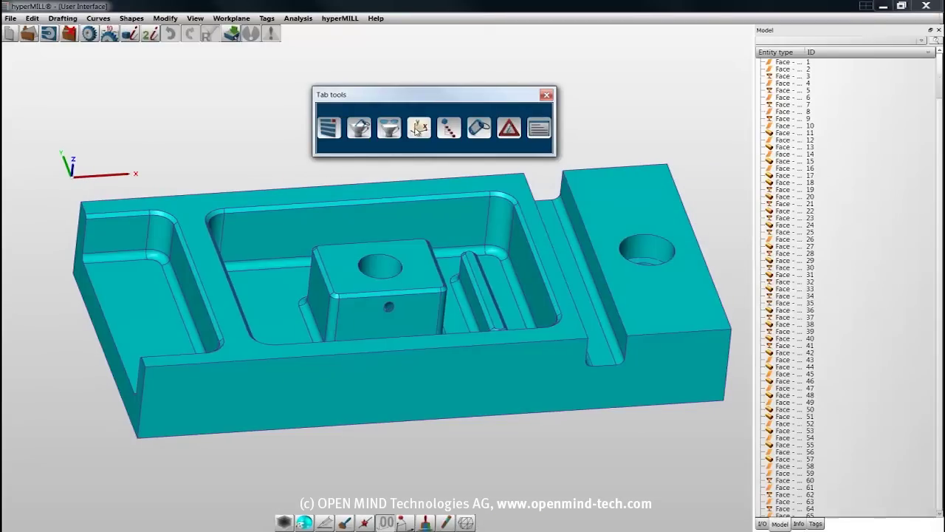
Add the WP and Selection panels to the dock and hide the I/O output panel.
left_click(419, 130)
left_click(389, 130)
left_click(359, 130)
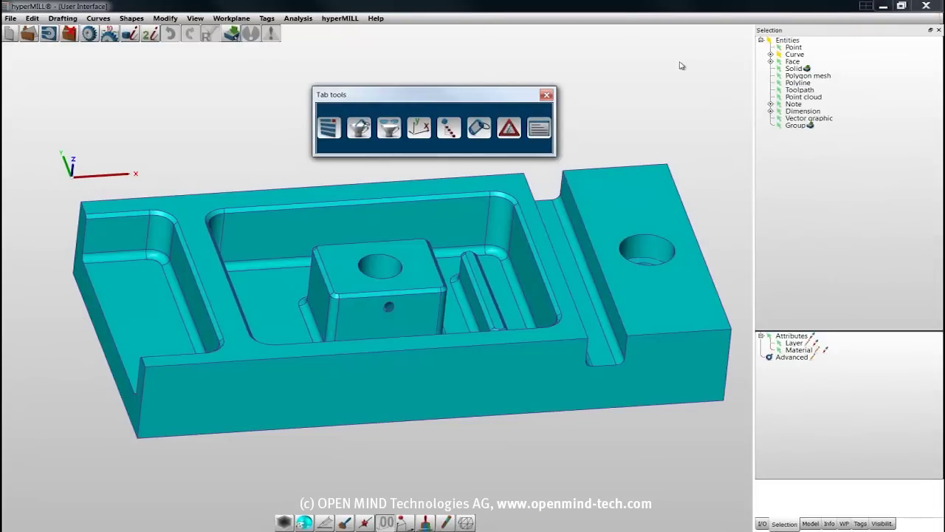
right_click(627, 23)
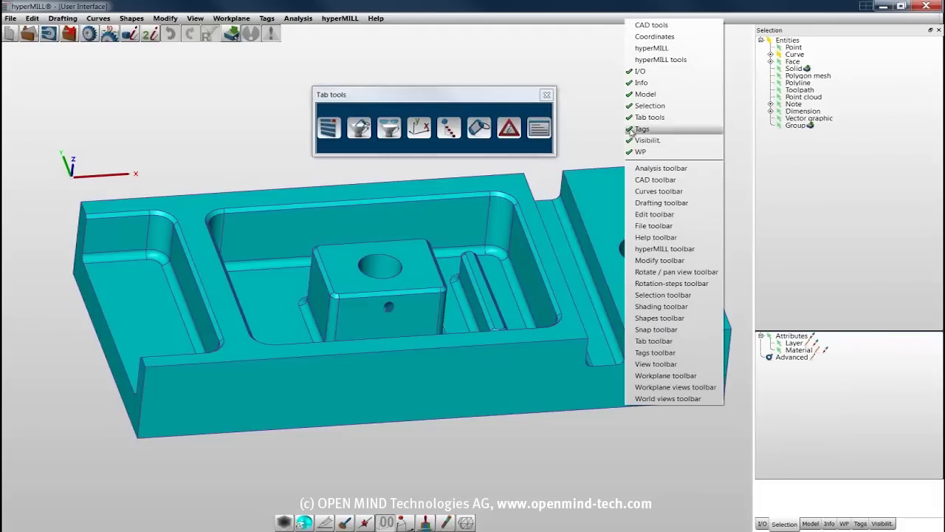
left_click(638, 71)
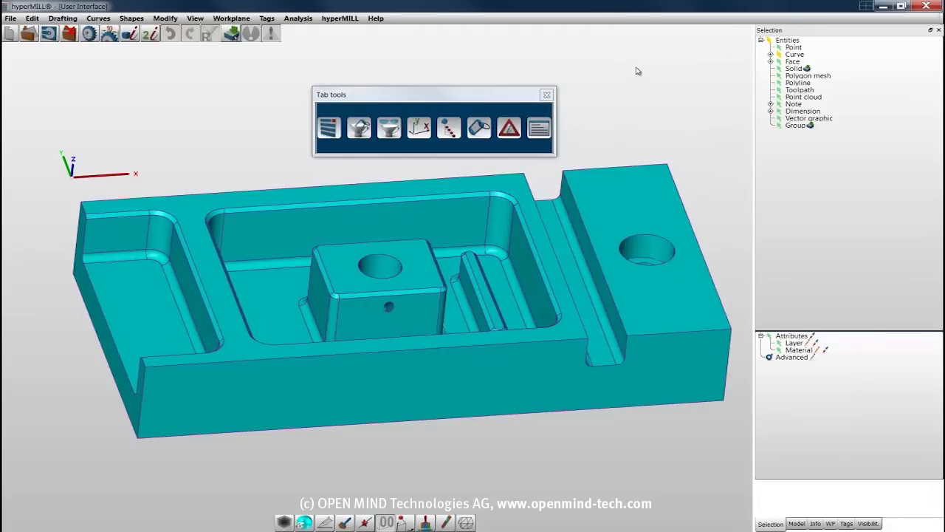
Turn on the Curves, Drafting and Edit toolbars from the toolbar list.
right_click(613, 22)
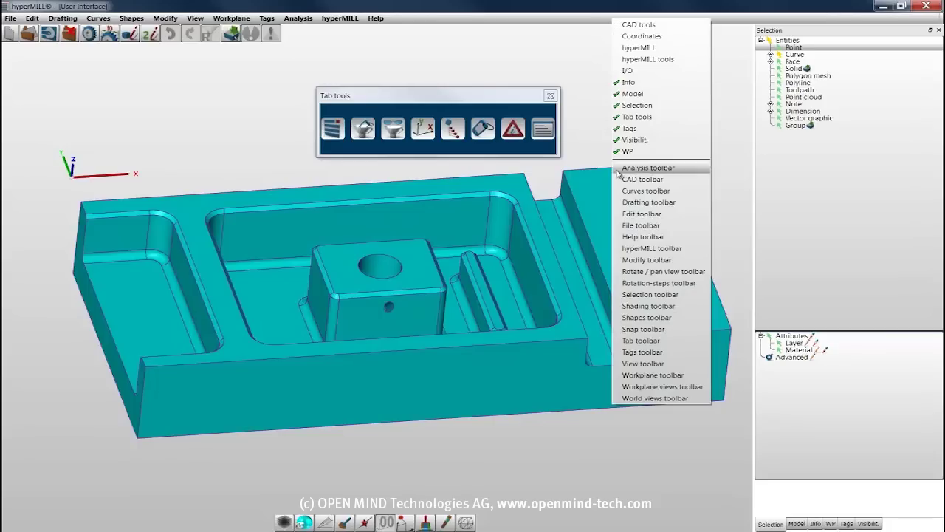
left_click(620, 195)
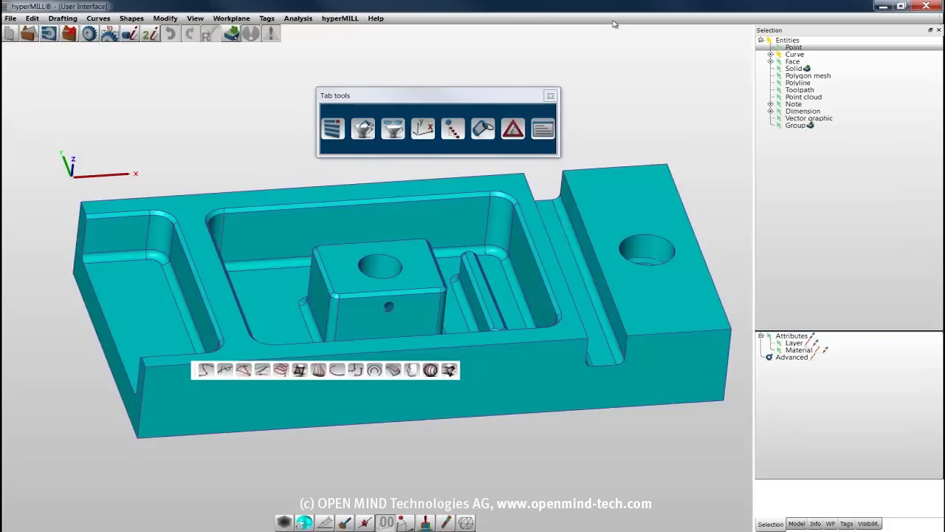
right_click(613, 23)
left_click(623, 204)
right_click(626, 23)
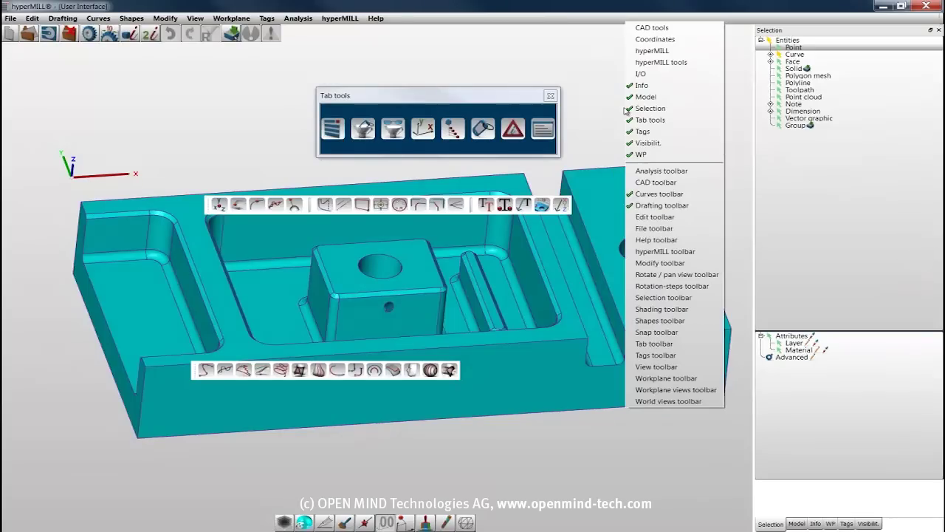
left_click(632, 217)
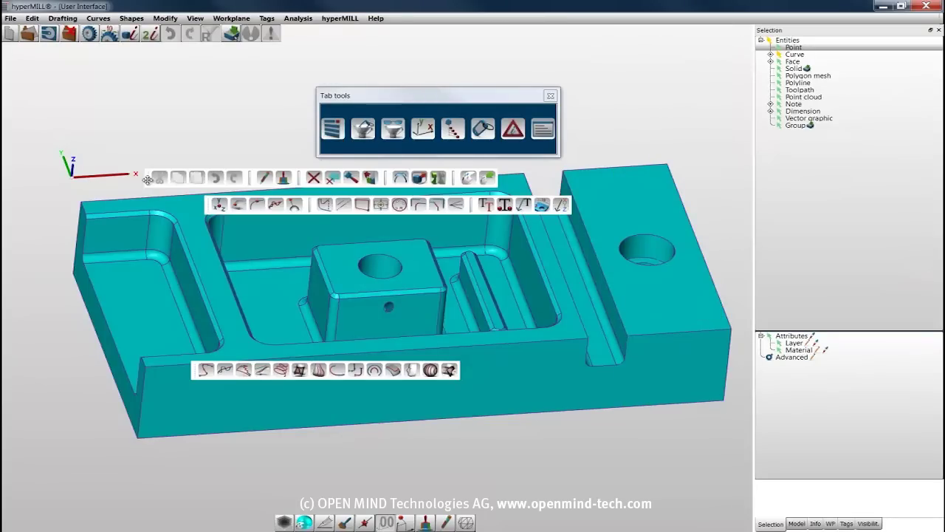
Dock the Edit and Curves toolbars vertically along the left edge of the window.
left_click_drag(145, 193, 115, 289)
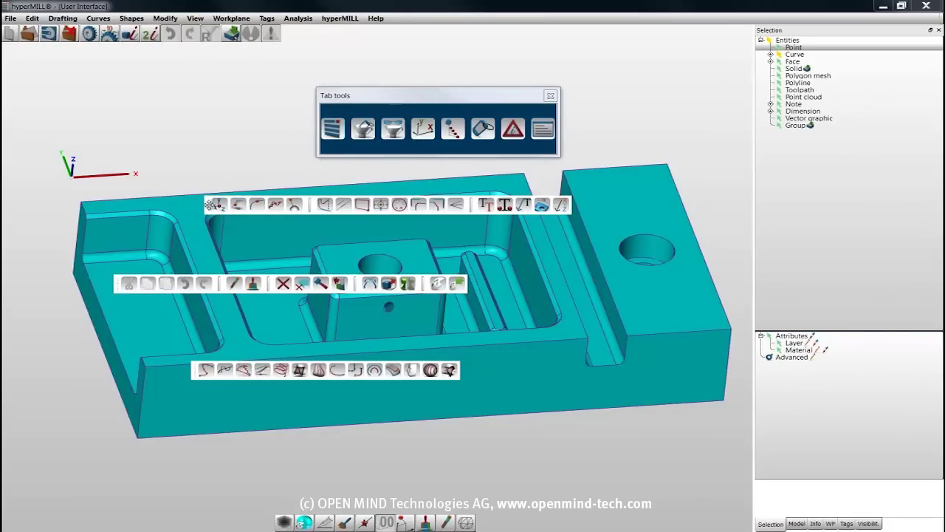
left_click_drag(197, 202, 2, 130)
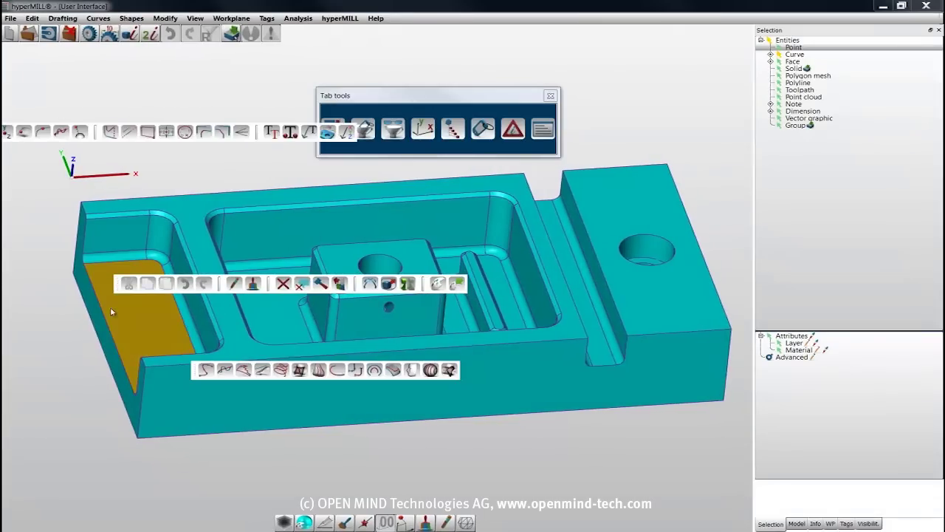
left_click_drag(116, 283, 8, 338)
left_click_drag(193, 370, 9, 376)
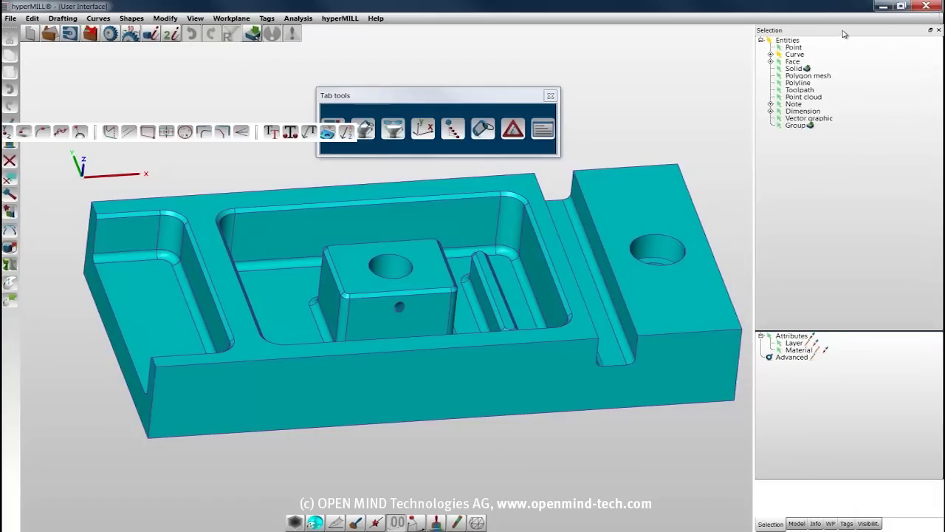
Pull the Selection panel out as a floating window, then bring it back to the front.
left_click_drag(844, 34, 516, 186)
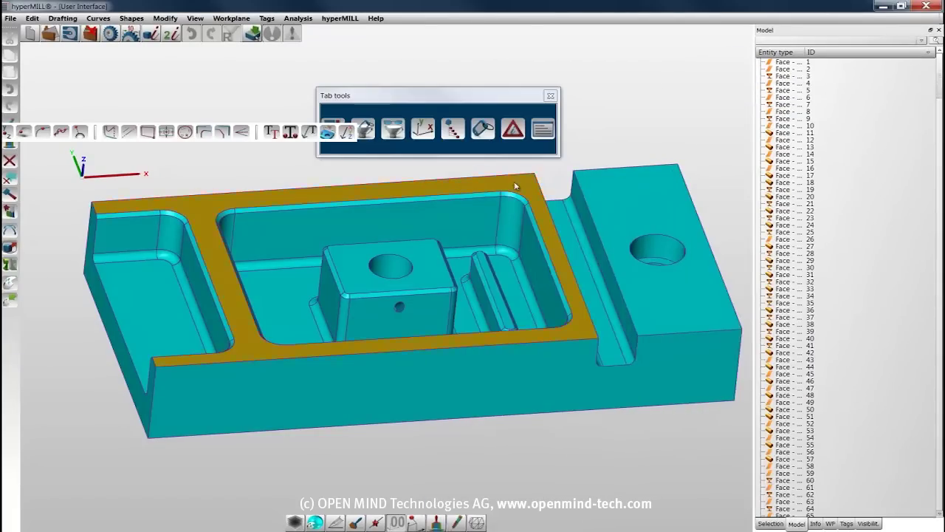
left_click(768, 523)
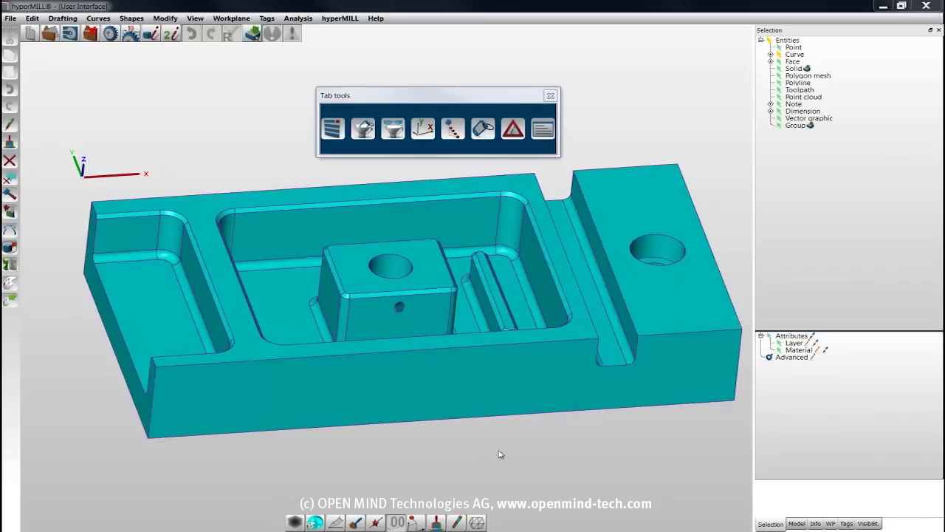
Orbit and zoom the teal block to a low, nearly front-on angle, viewed slightly from above.
middle_click_drag(503, 449, 619, 444)
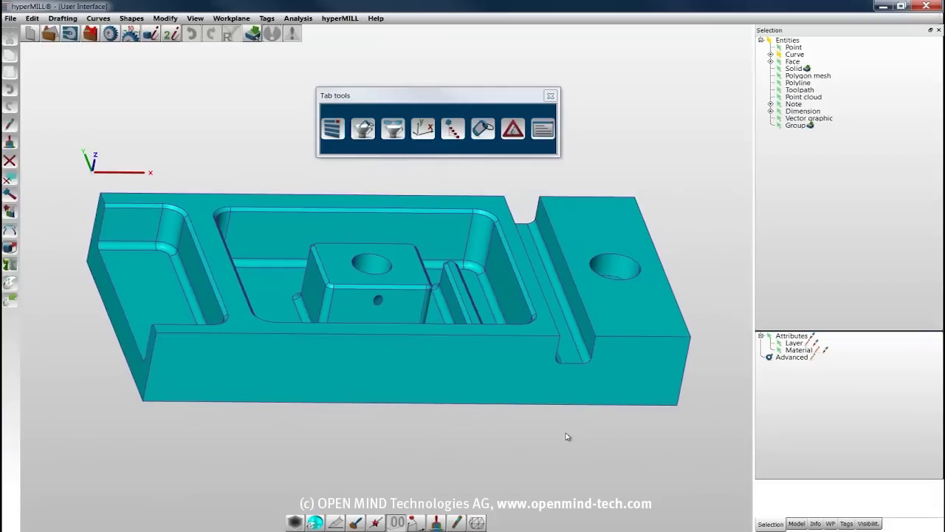
scroll(458, 401, "up", 3)
scroll(458, 402, "down", 4)
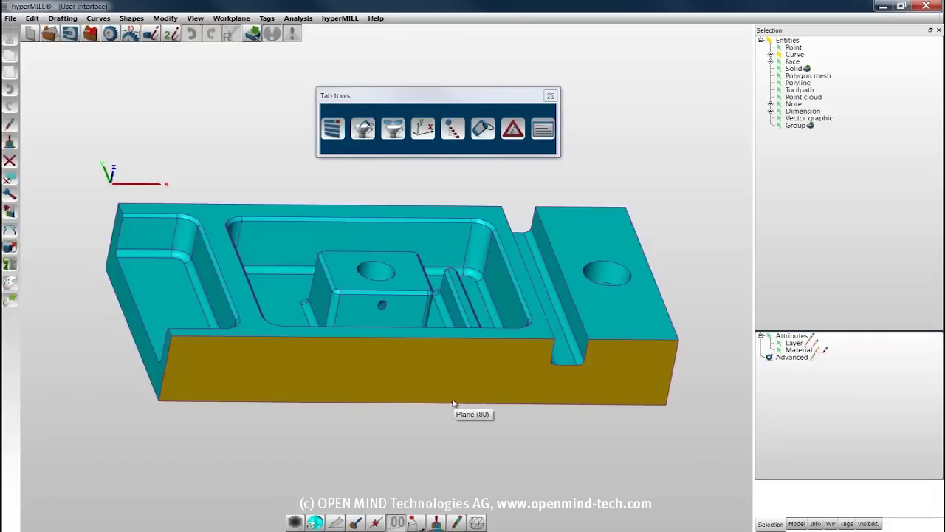
middle_click_drag(532, 444, 565, 443)
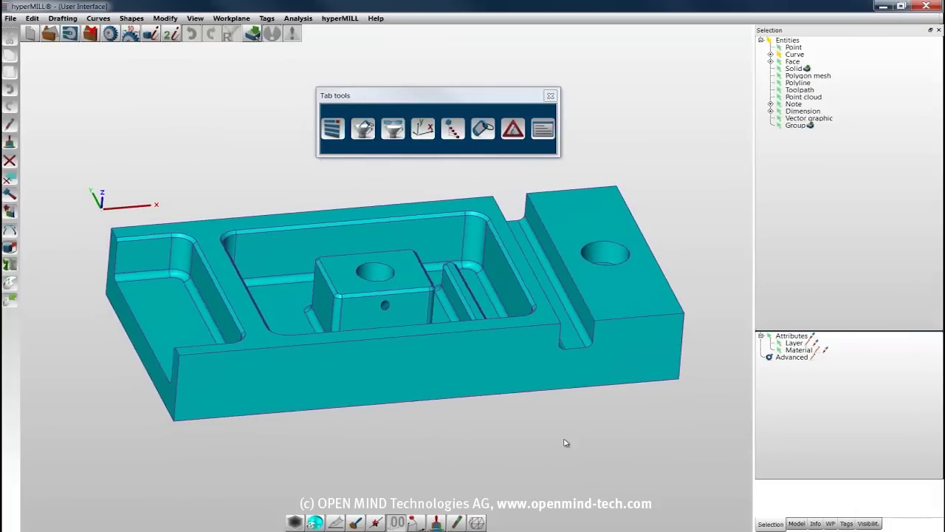